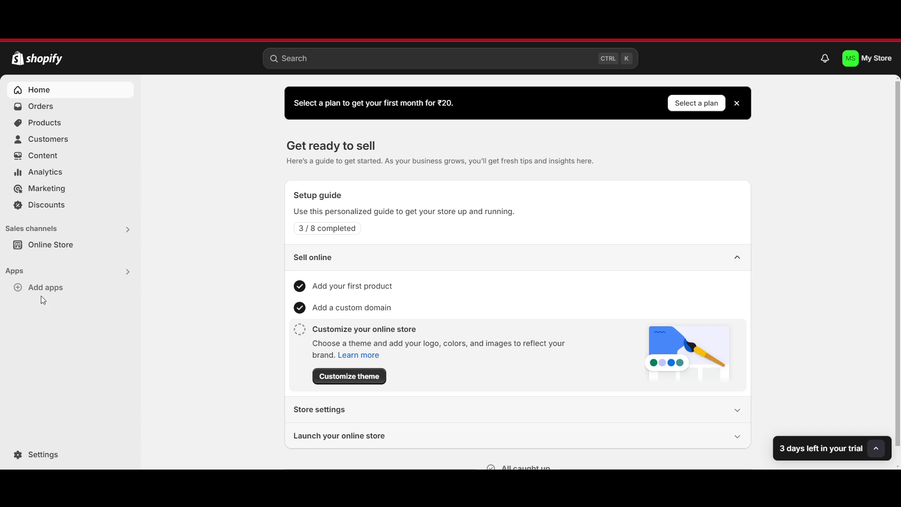
Step: Go from the store admin's recommended apps to the Shopify App Store home page
left_click(25, 294)
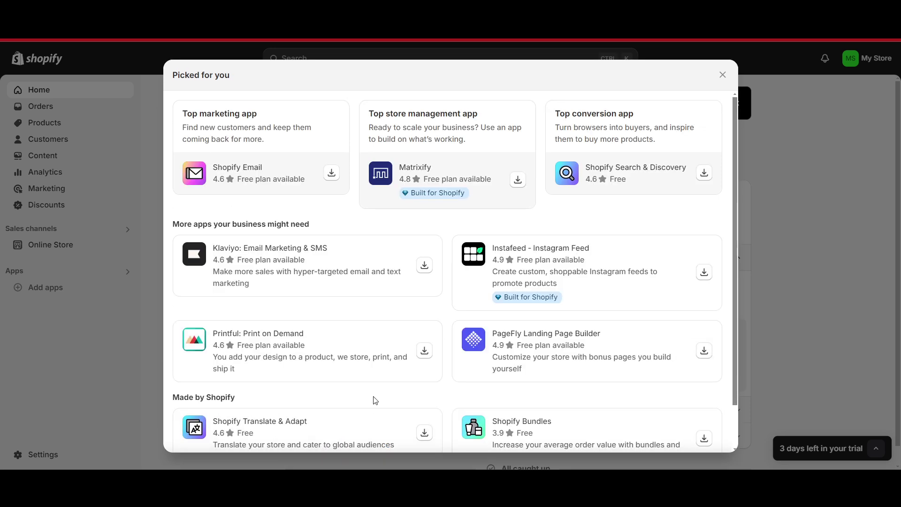
scroll(375, 400, "down", 2)
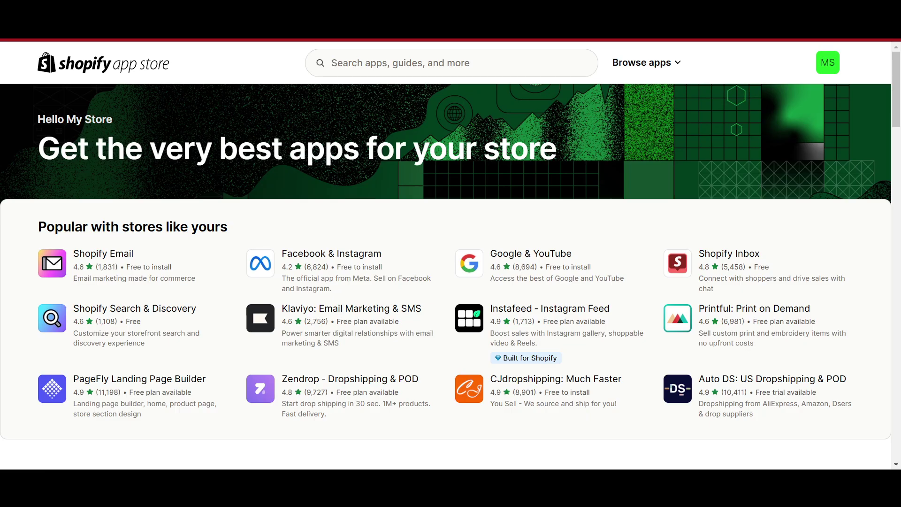
Step: Search the App Store for 'variants' and scroll the results to find GLO Color Swatch
left_click(382, 62)
type("VI")
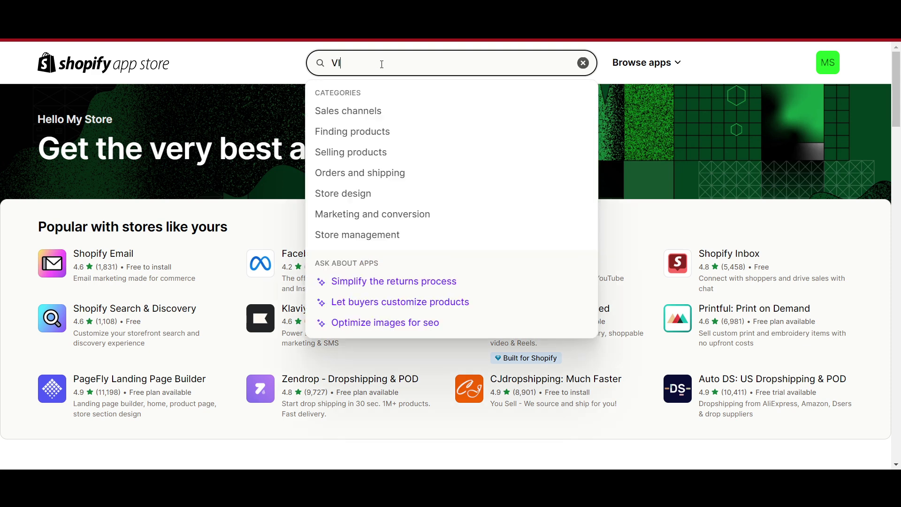
type("RA")
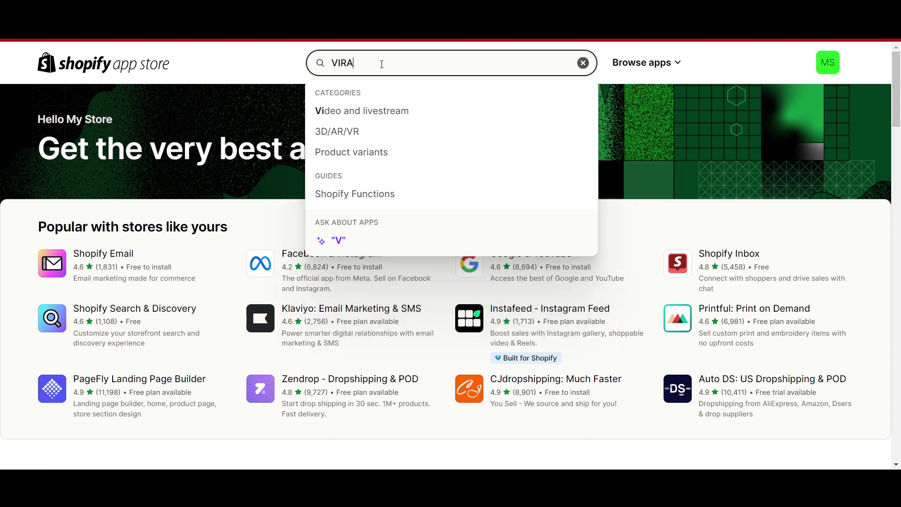
type("INAT")
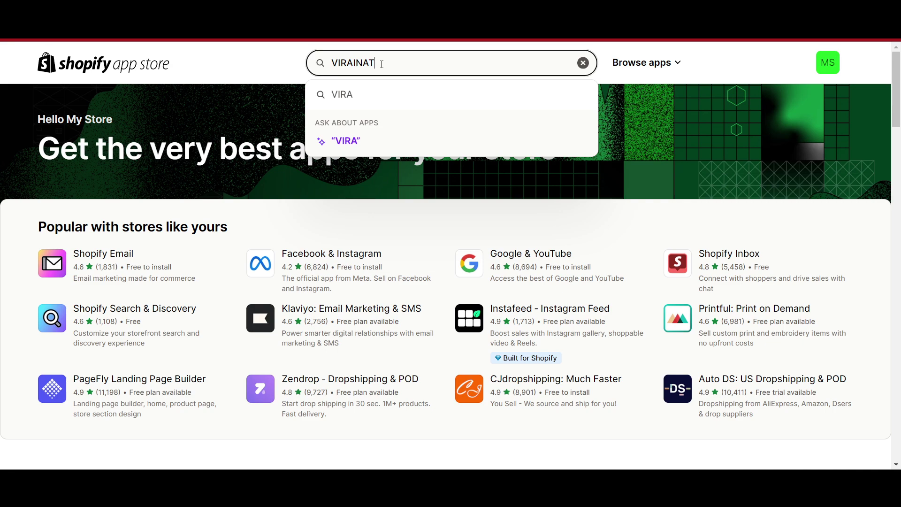
left_click(362, 98)
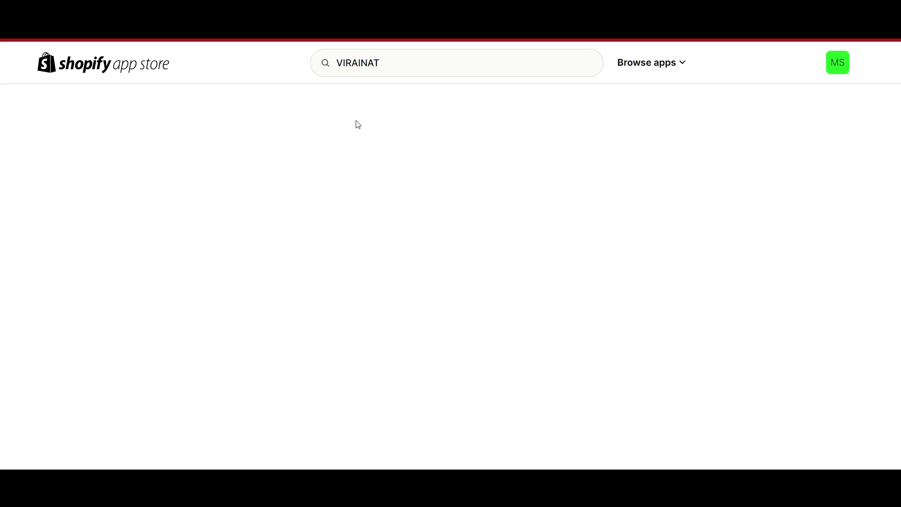
scroll(415, 253, "down", 2)
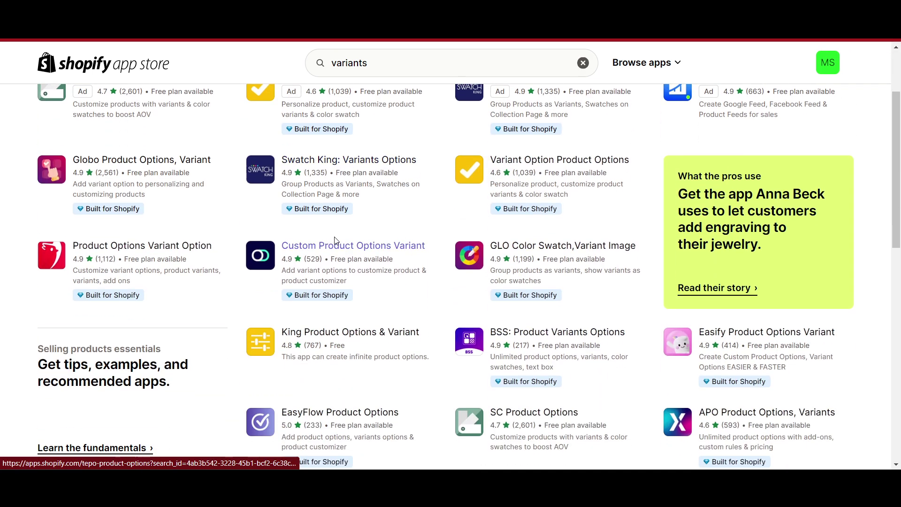
scroll(649, 347, "up", 2)
scroll(493, 328, "down", 5)
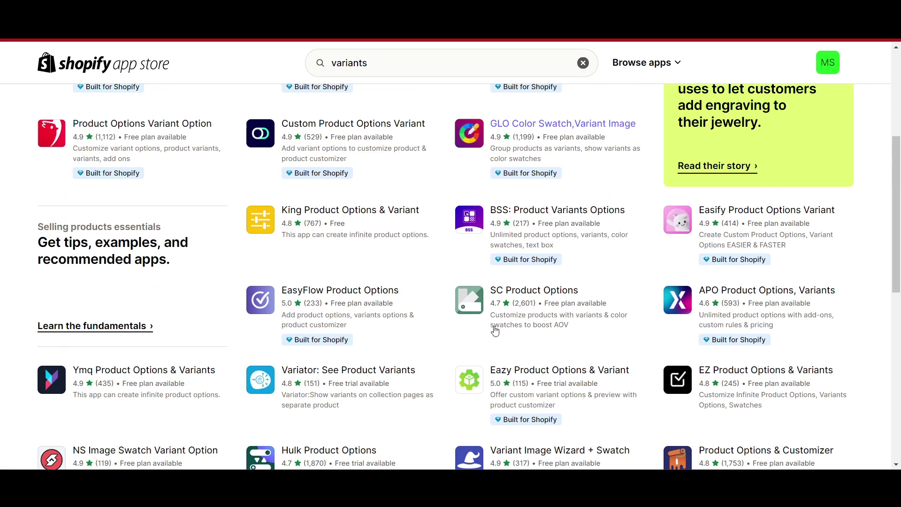
scroll(446, 317, "up", 5)
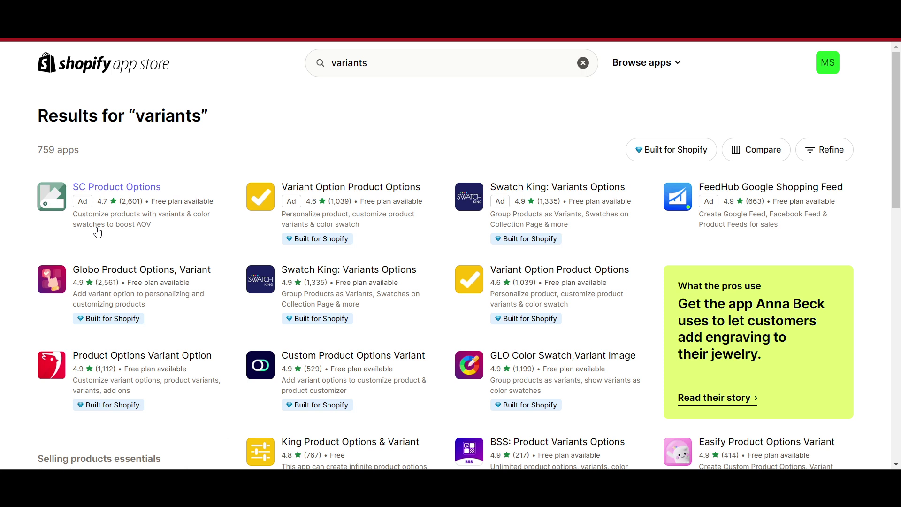
scroll(394, 284, "down", 1)
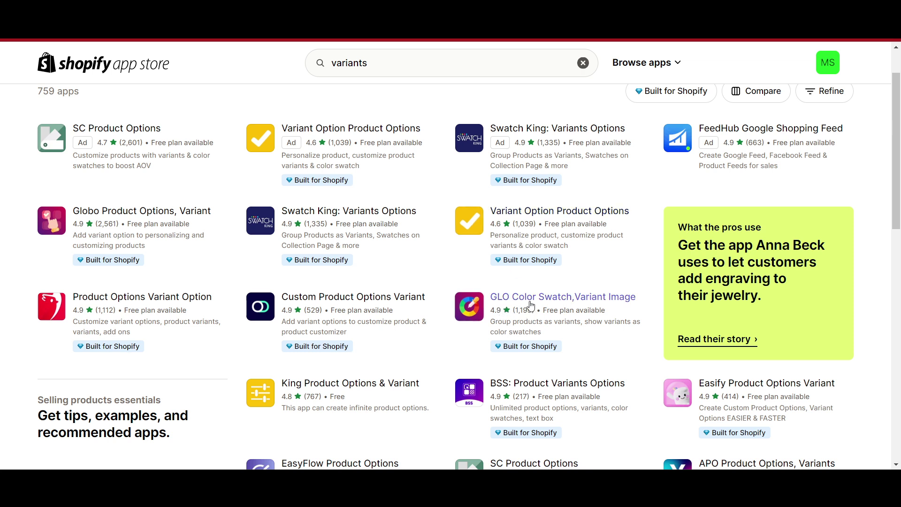
Step: Open the GLO Color Swatch,Variant Image listing and browse its 1,199 reviews and details
left_click(563, 299)
scroll(163, 360, "down", 7)
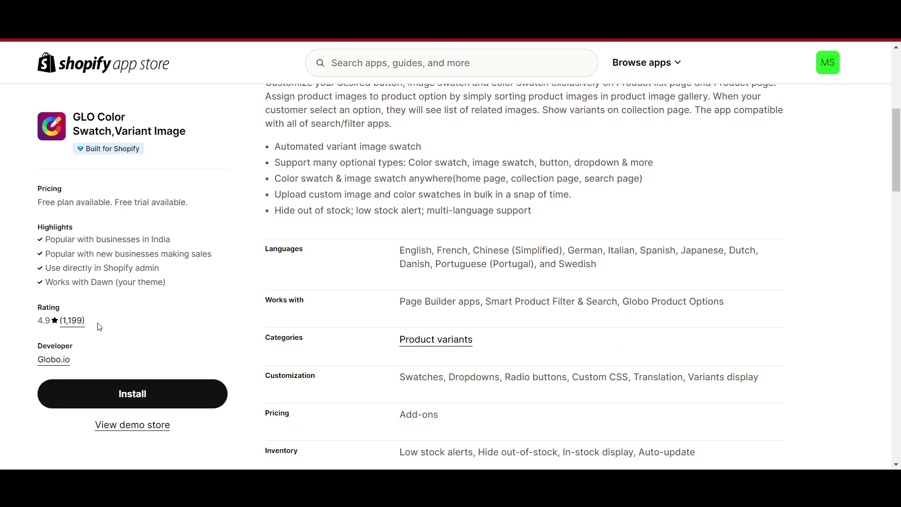
left_click(72, 320)
scroll(235, 311, "down", 6)
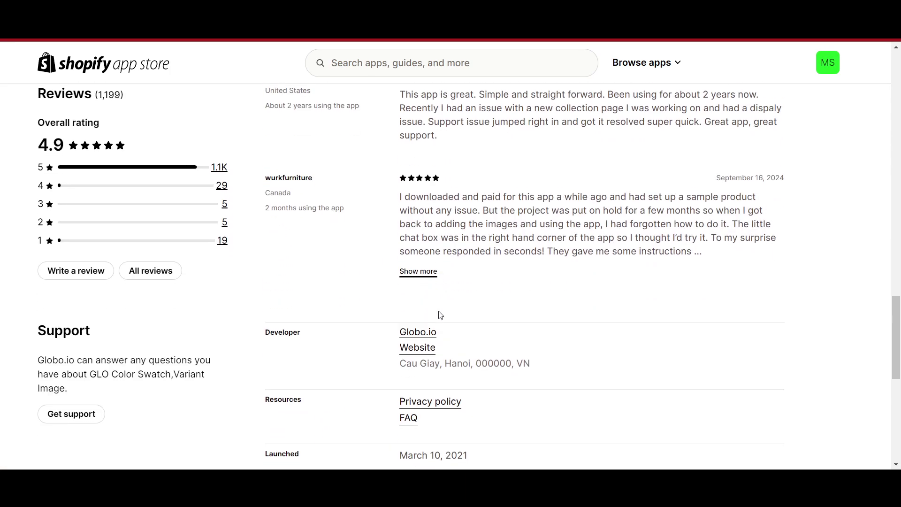
scroll(437, 316, "up", 15)
scroll(439, 317, "up", 5)
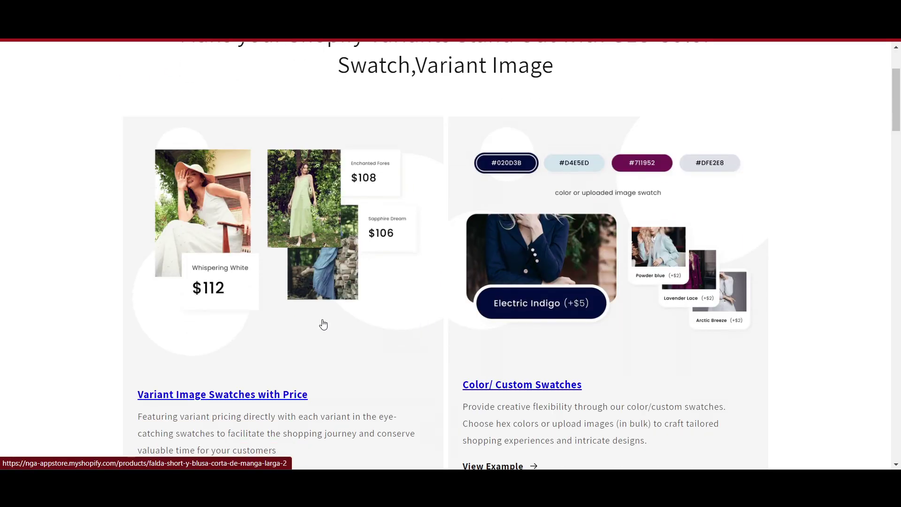
Step: Browse the GLO demo store's feature cards with the Demo Guide panel collapsed
scroll(324, 324, "down", 4)
scroll(263, 275, "down", 5)
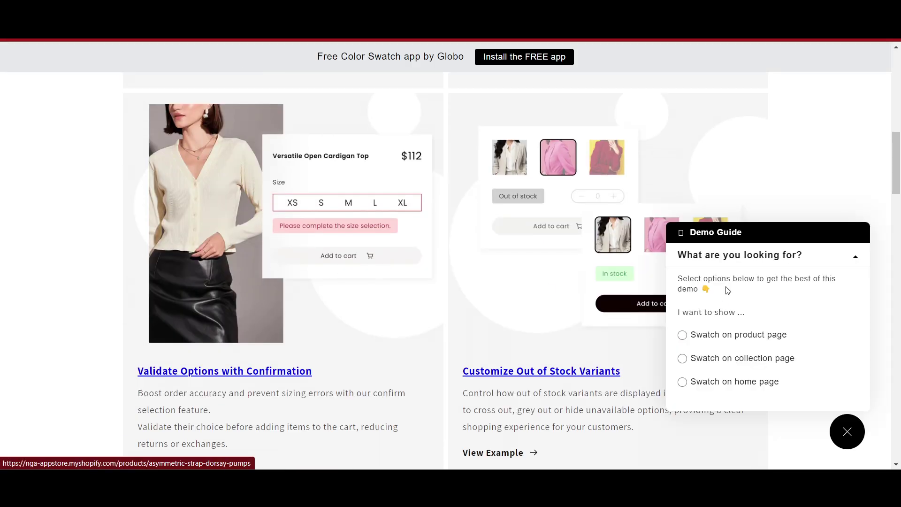
left_click(855, 257)
scroll(636, 305, "up", 7)
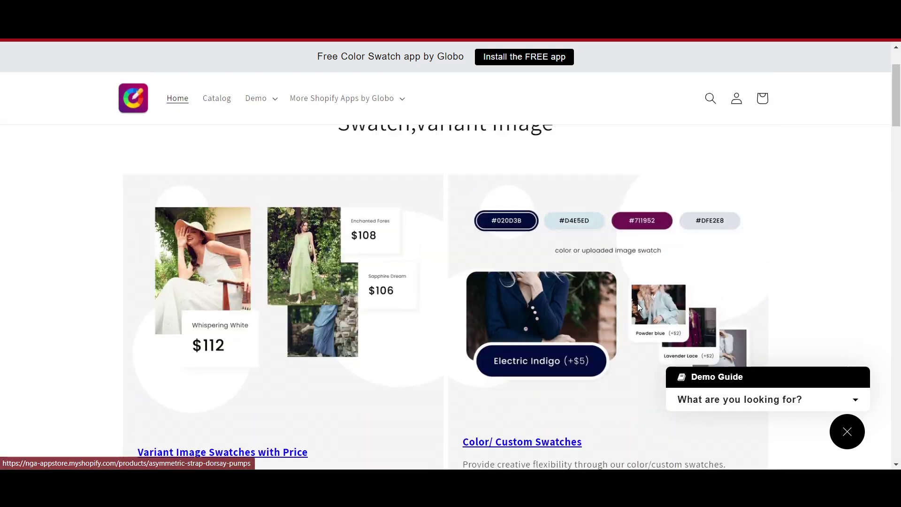
scroll(454, 286, "down", 5)
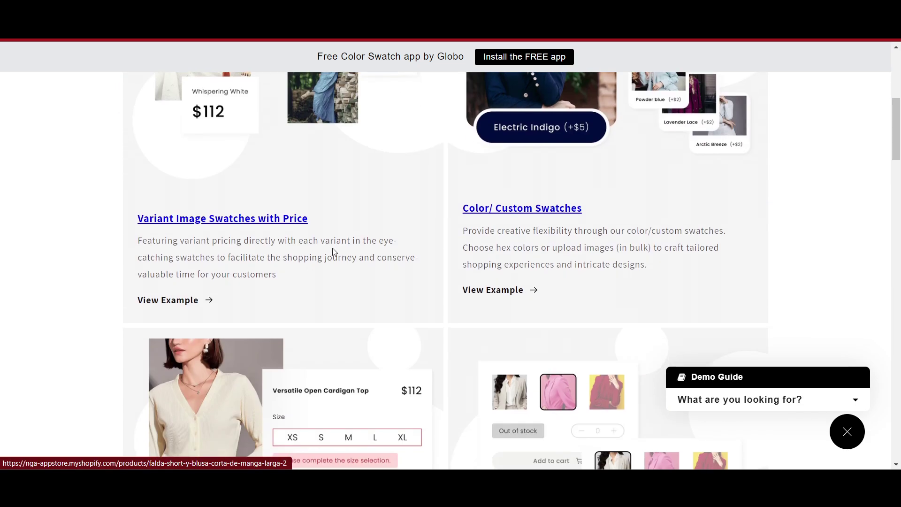
scroll(333, 252, "down", 9)
scroll(439, 254, "up", 3)
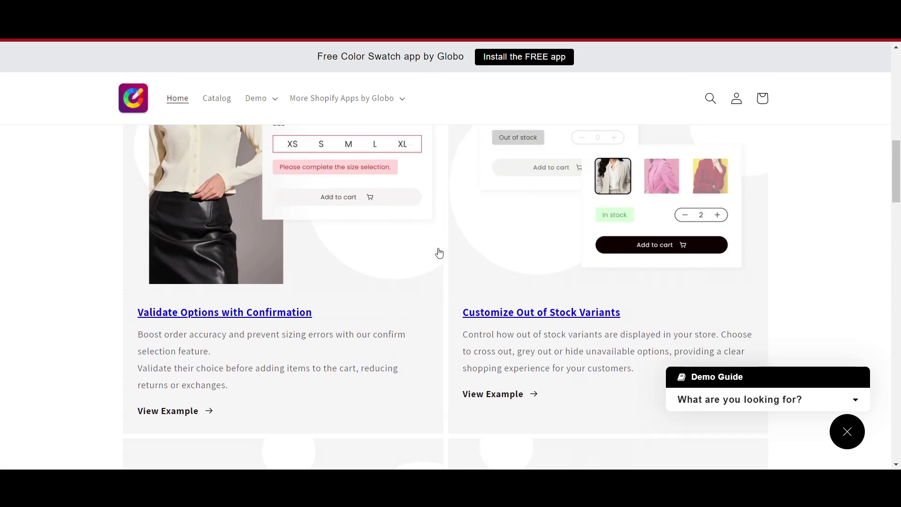
scroll(352, 235, "up", 1)
scroll(368, 304, "down", 9)
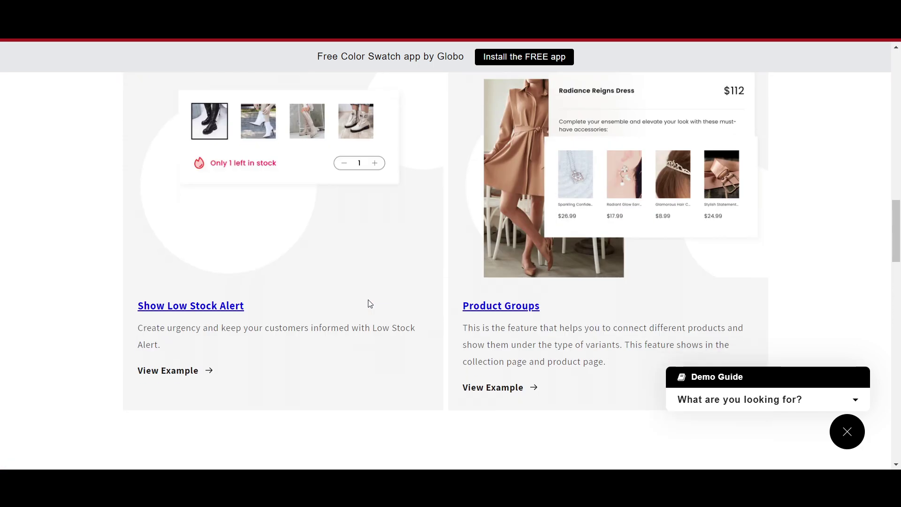
scroll(469, 285, "up", 18)
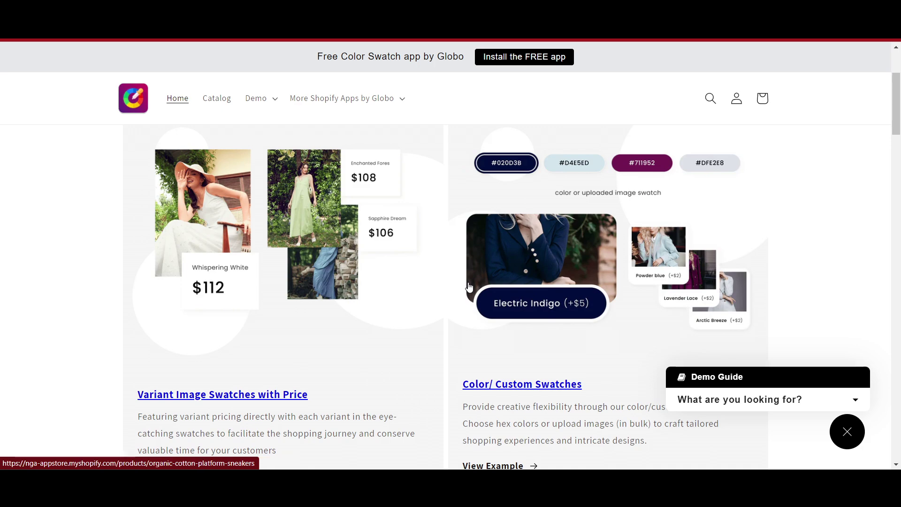
Step: Open the Organic Cotton Platform Sneakers swatch example and collapse the Demo Guide to see all swatches
scroll(388, 280, "down", 6)
scroll(443, 263, "up", 6)
left_click(532, 383)
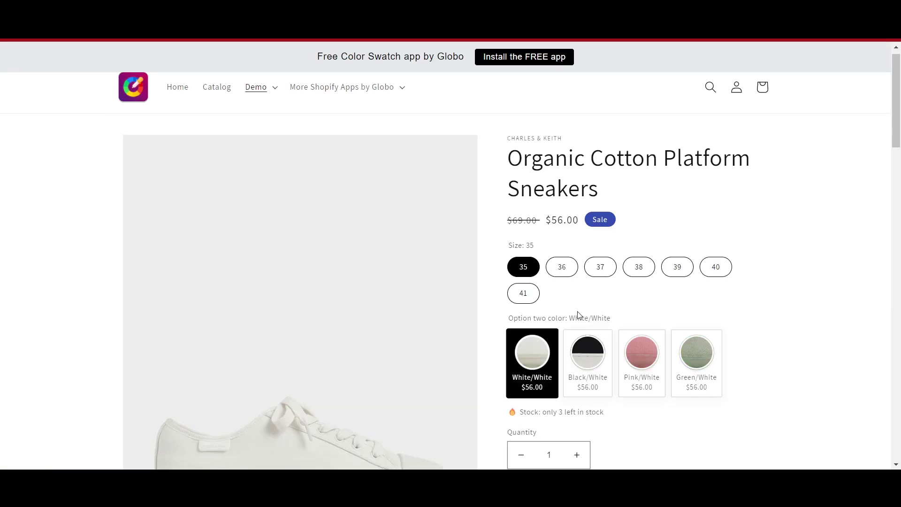
scroll(577, 315, "down", 2)
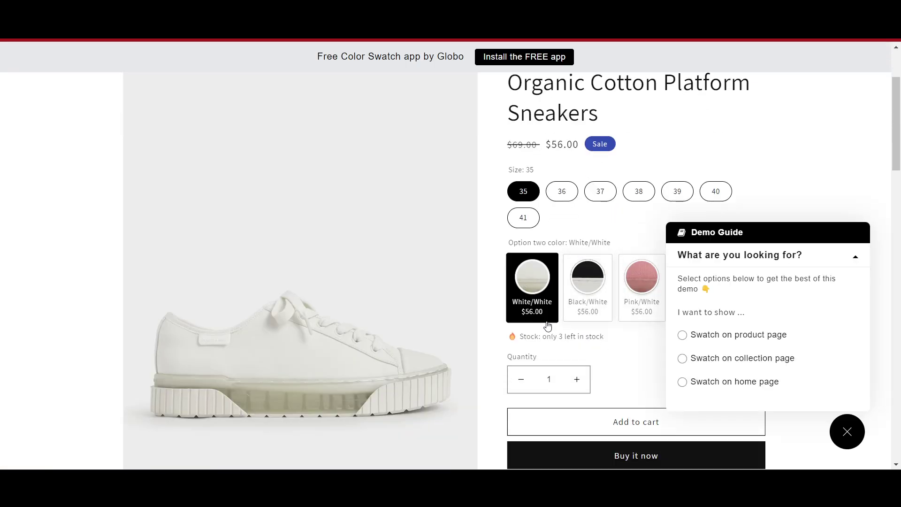
left_click(855, 257)
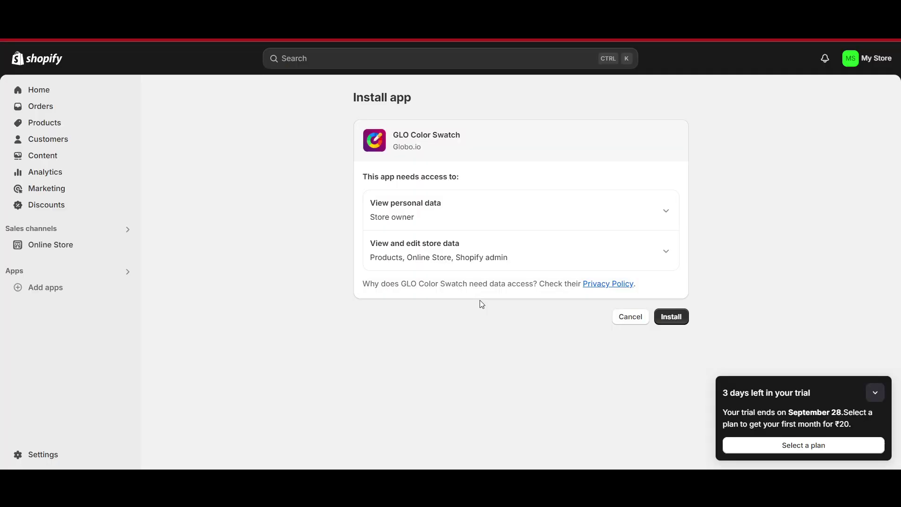
Step: Approve installing GLO Color Swatch with its requested store owner and store data access
left_click(669, 316)
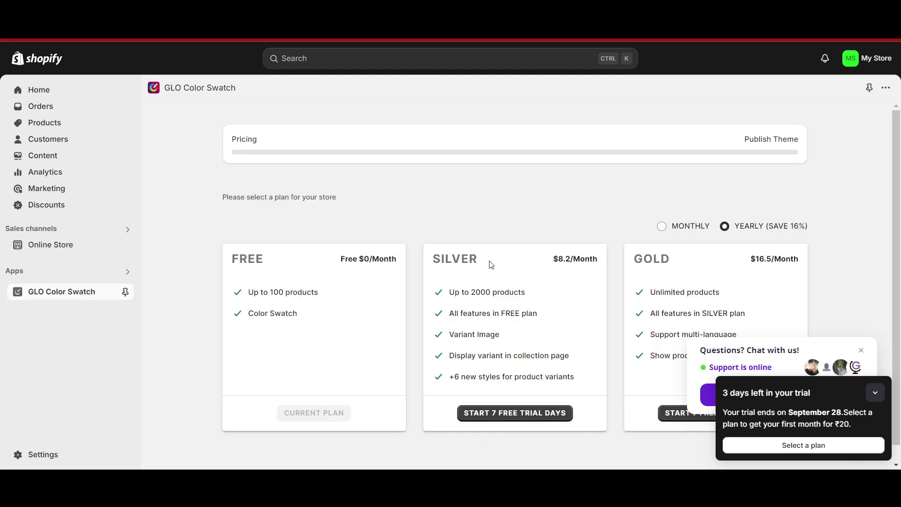
Step: Dismiss the trial reminder and chat popups, then confirm continuing on the FREE plan
left_click(879, 399)
scroll(262, 273, "down", 1)
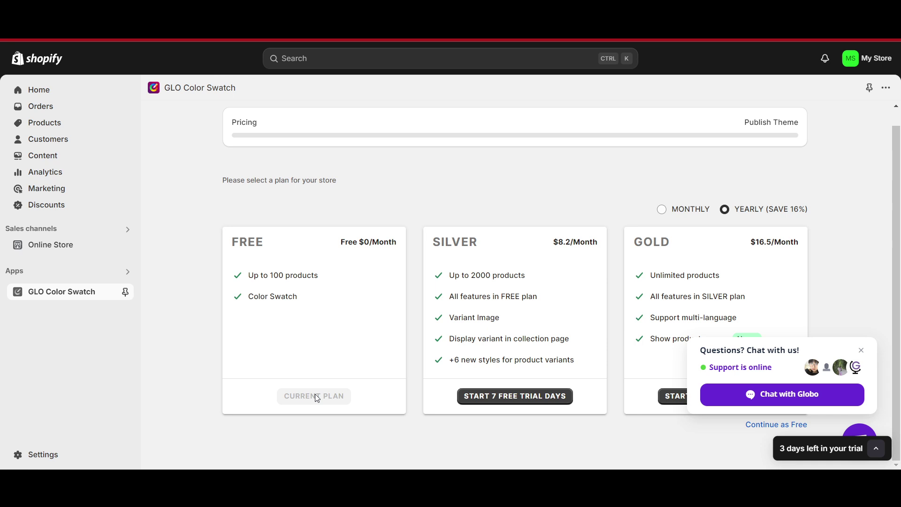
left_click(862, 350)
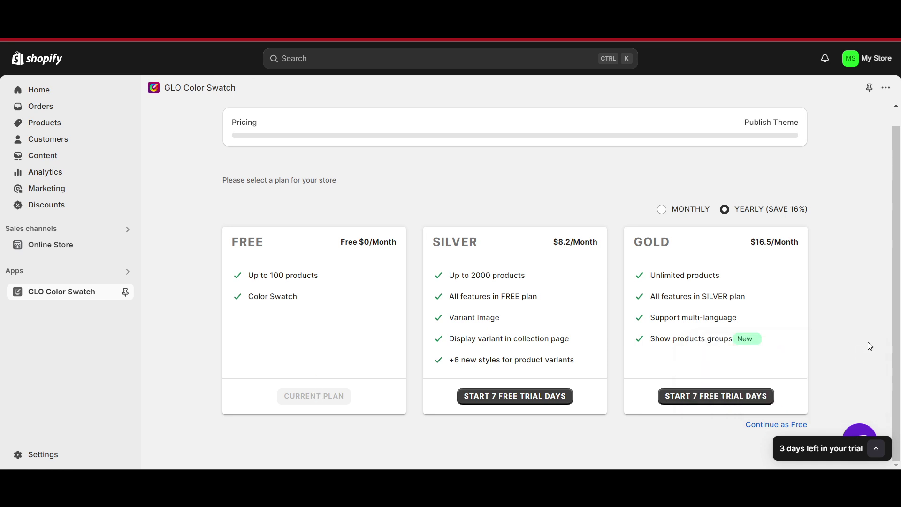
scroll(900, 229, "up", 1)
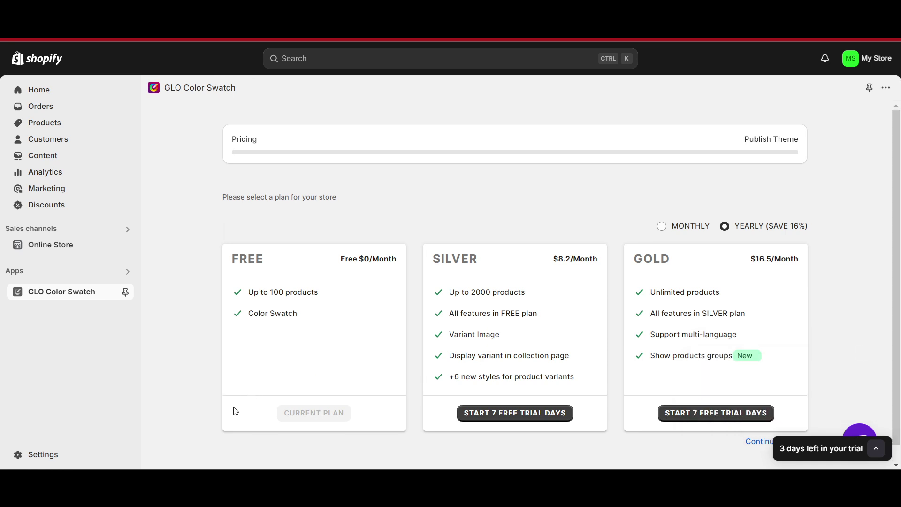
scroll(399, 381, "down", 1)
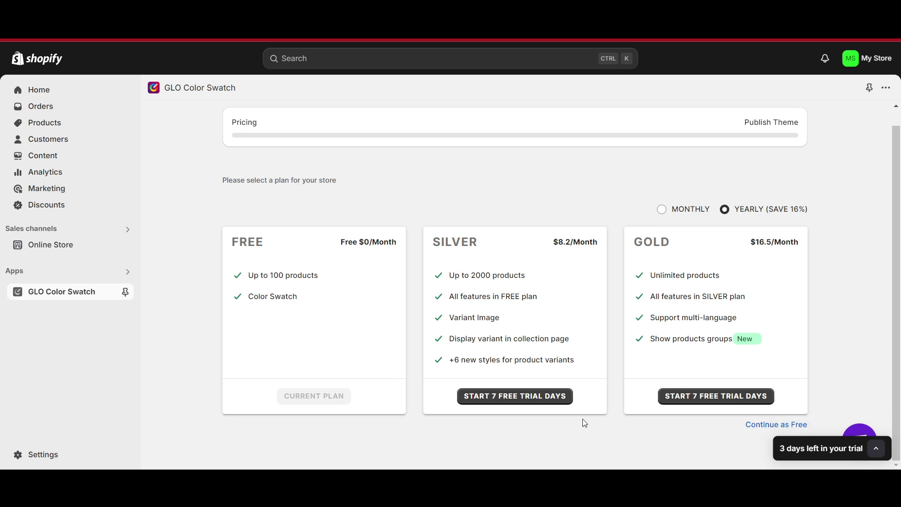
left_click(764, 425)
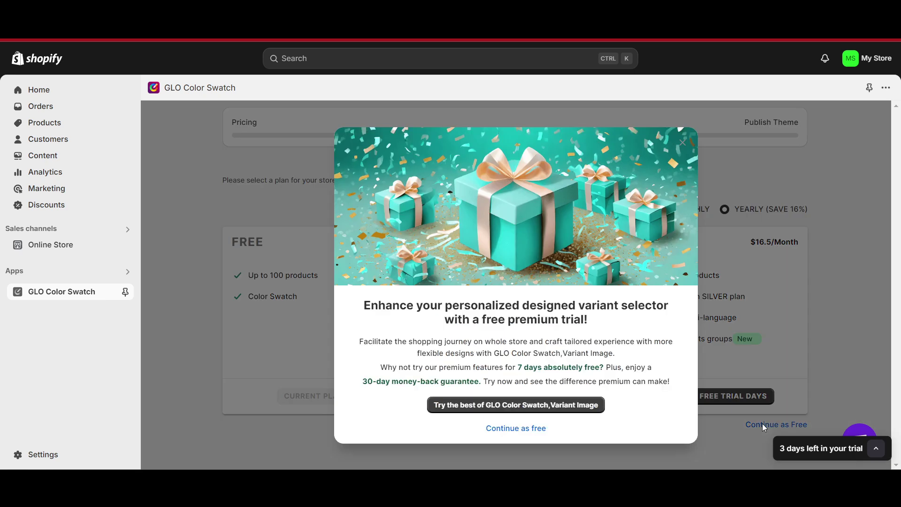
left_click(535, 428)
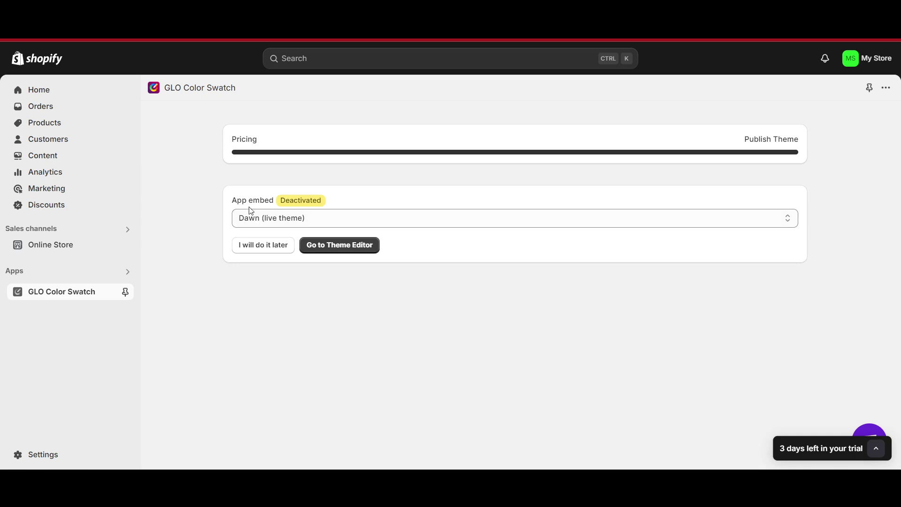
Step: Switch the app embed's target theme from Dawn to the how-to-make-a-luxury-shopify-website theme
left_click(295, 220)
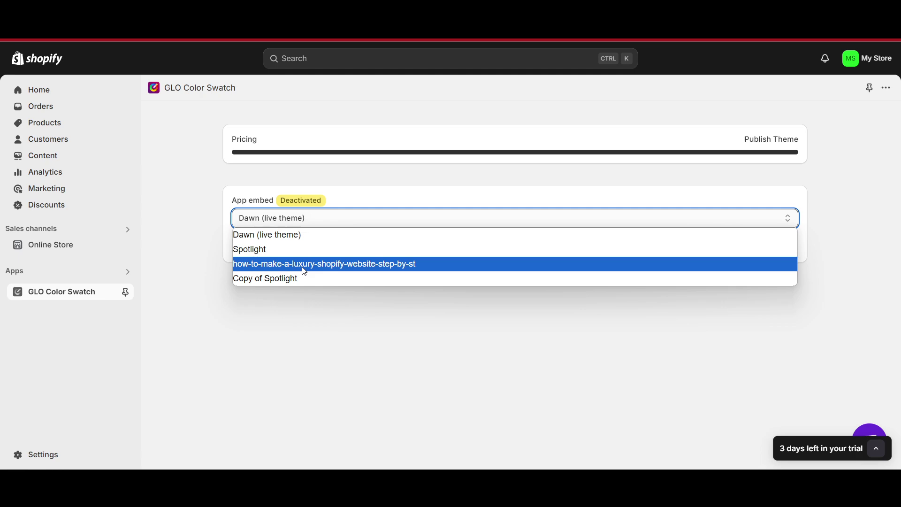
left_click(324, 265)
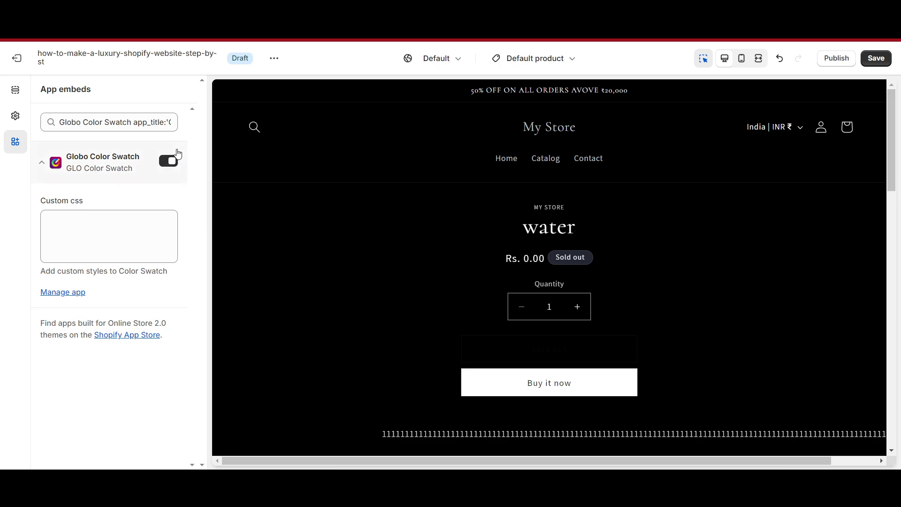
Step: Save the theme with the Globo Color Swatch app embed turned on
left_click(875, 66)
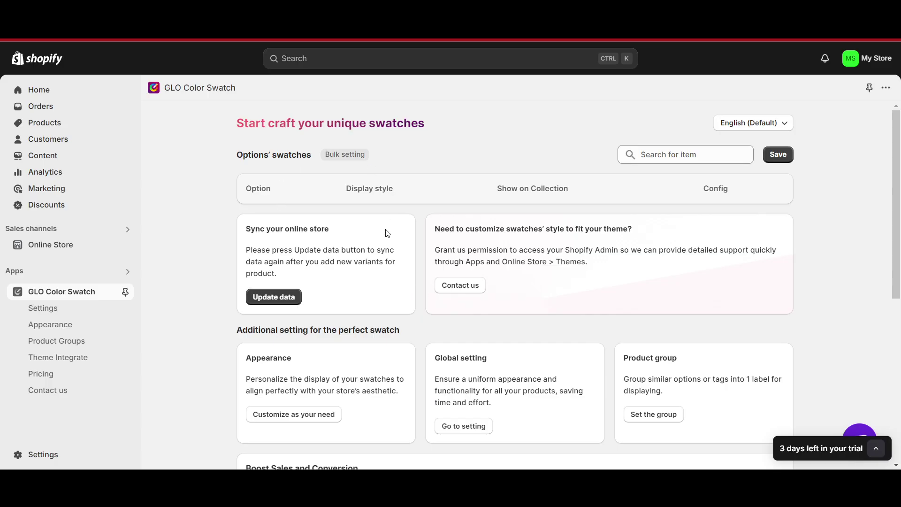
Step: Sync the store's product data into GLO Color Swatch with Update data
scroll(346, 291, "down", 1)
scroll(348, 235, "up", 1)
scroll(376, 322, "down", 7)
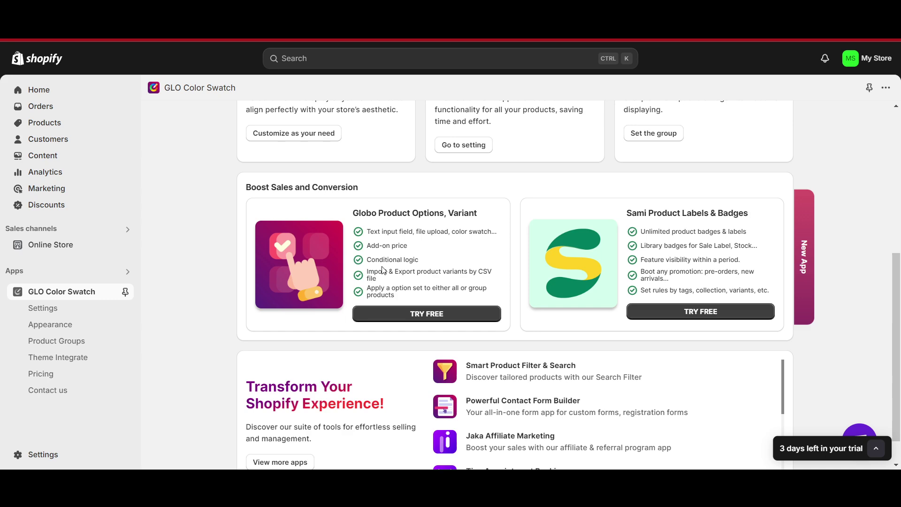
scroll(378, 323, "up", 6)
scroll(378, 324, "up", 1)
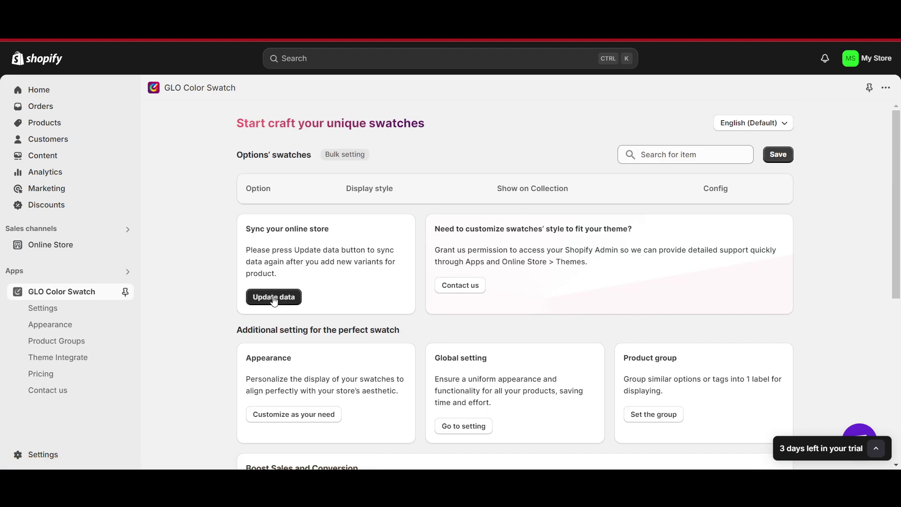
left_click(274, 298)
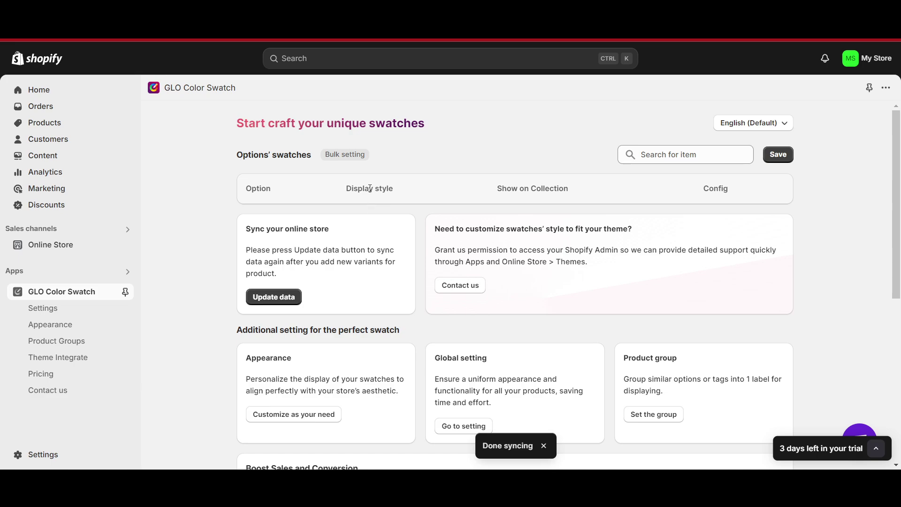
Step: Save the synced swatch settings and move to the Appearance page
scroll(454, 413, "down", 4)
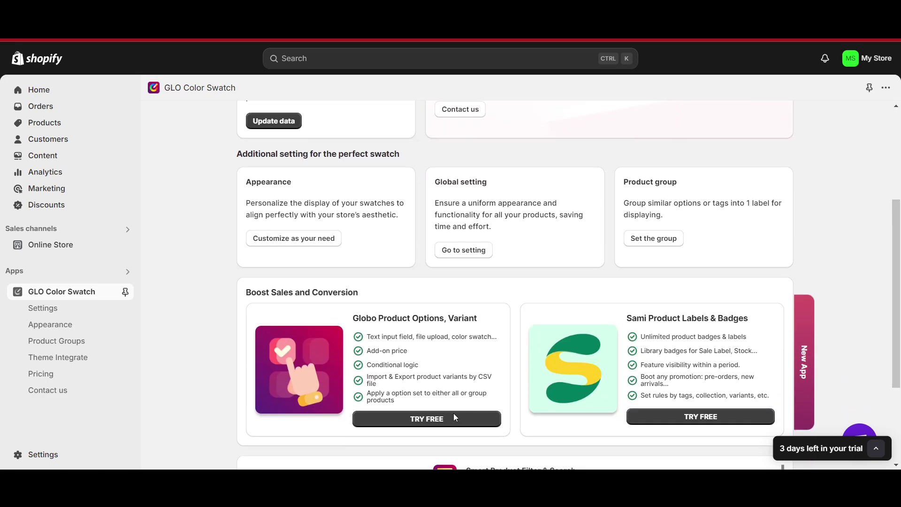
scroll(455, 417, "up", 4)
left_click(788, 159)
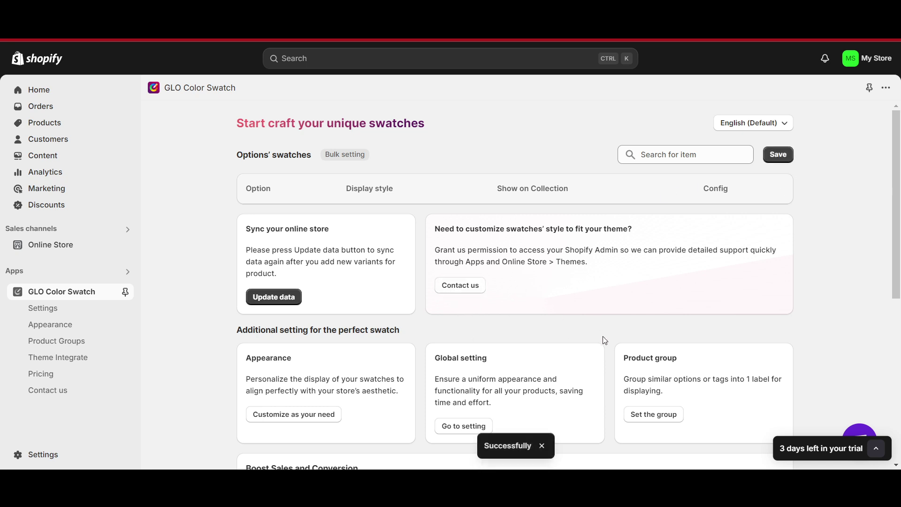
left_click(55, 328)
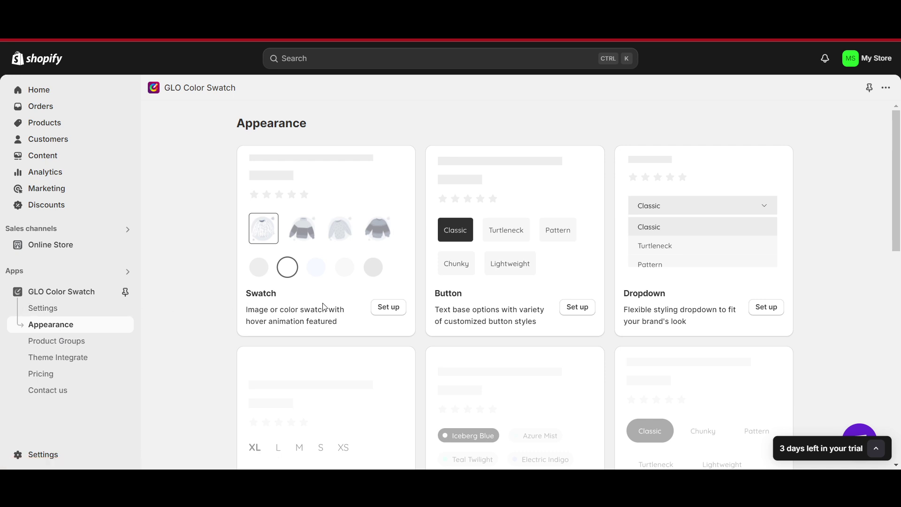
Step: Start the image and color swatch setup and enlarge the swatches to 60 px
scroll(358, 314, "down", 1)
scroll(359, 315, "up", 1)
left_click(388, 307)
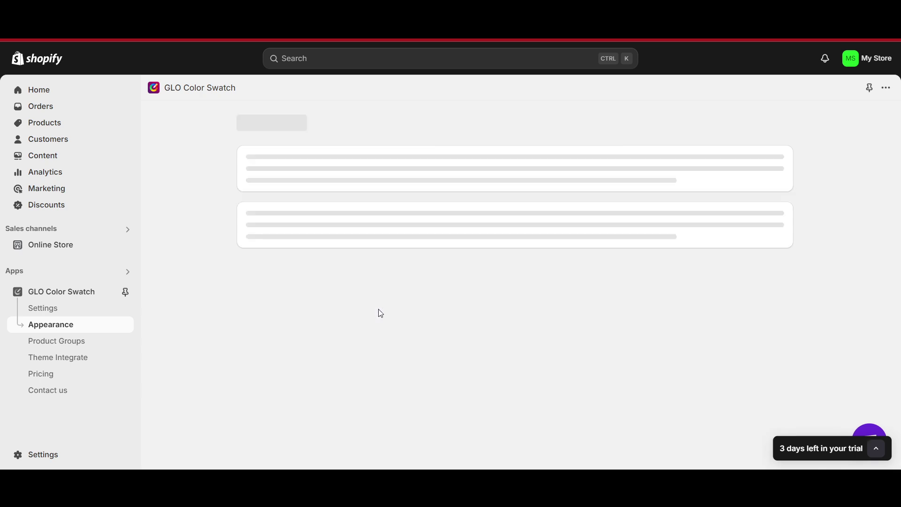
scroll(500, 320, "down", 1)
scroll(501, 324, "down", 2)
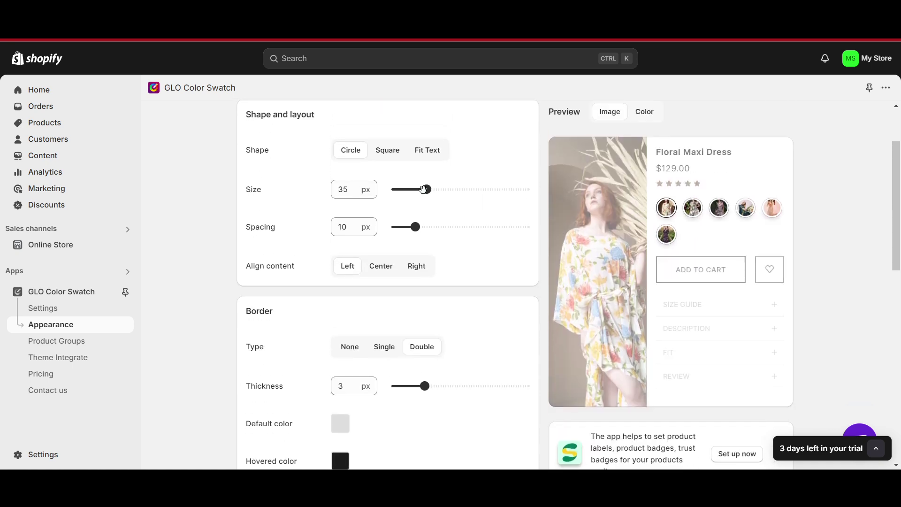
left_click_drag(426, 189, 465, 190)
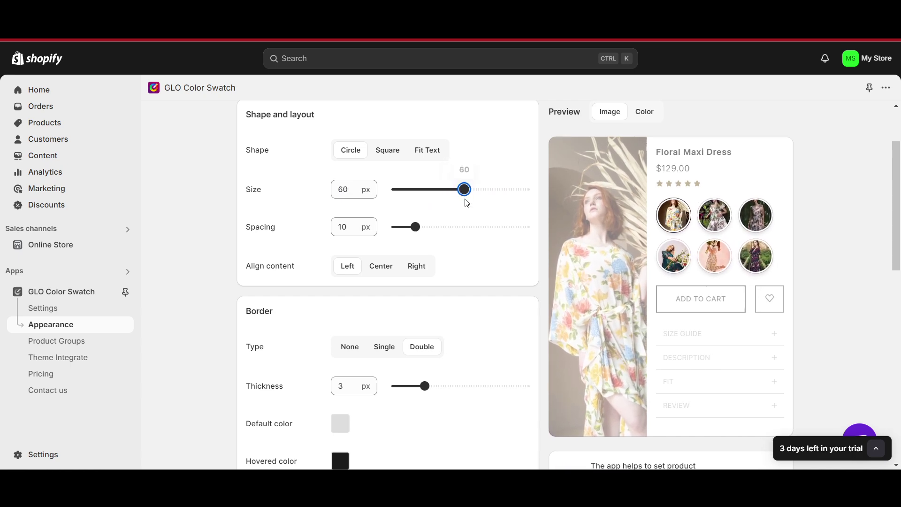
left_click_drag(425, 386, 397, 386)
Step: Set 18 px spacing between swatches and compare the square and fit-text shapes
scroll(417, 217, "down", 1)
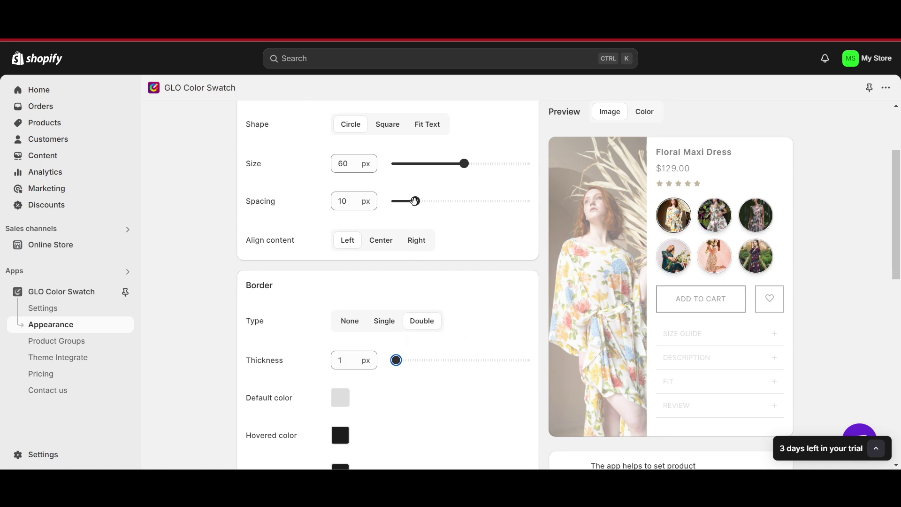
left_click_drag(415, 201, 436, 211)
scroll(437, 221, "down", 1)
scroll(408, 179, "up", 1)
left_click(386, 132)
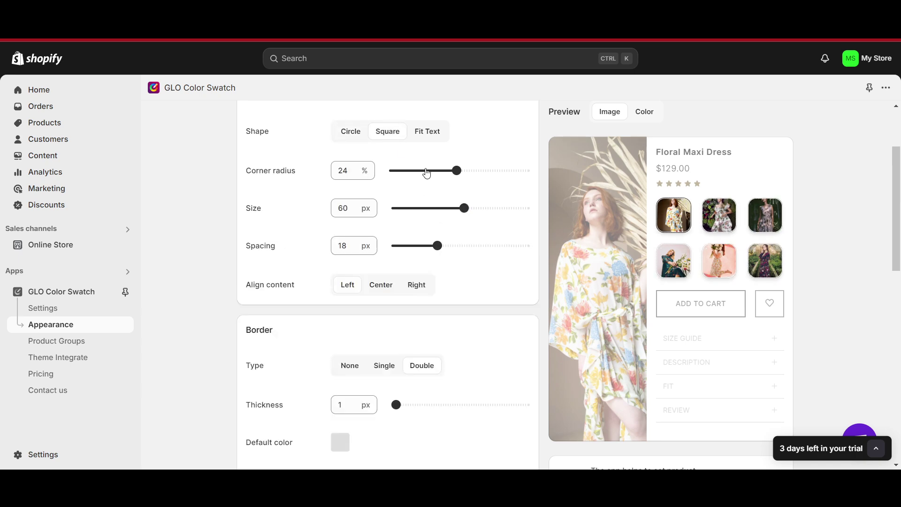
left_click(422, 137)
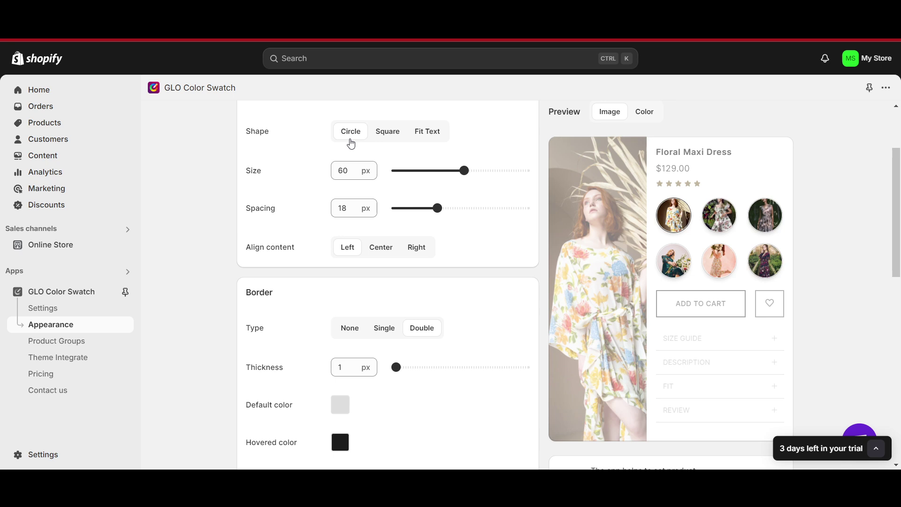
scroll(424, 263, "down", 4)
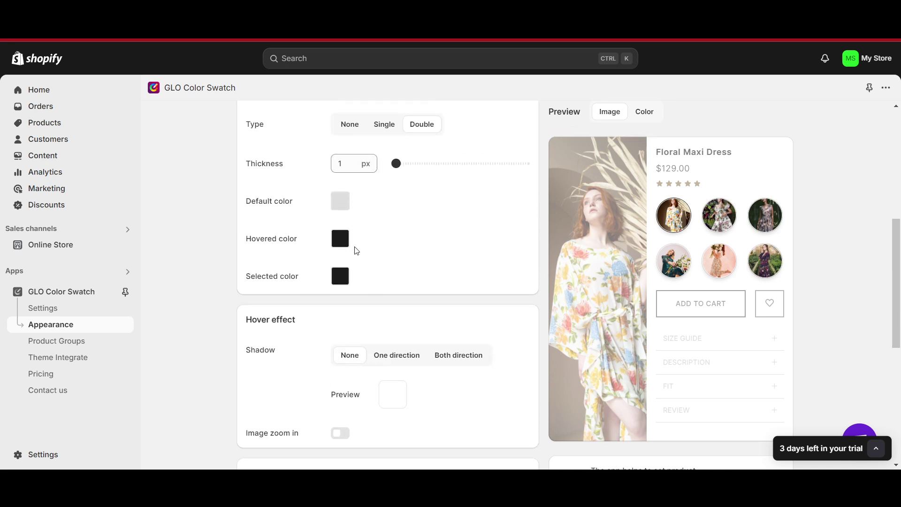
scroll(568, 306, "down", 5)
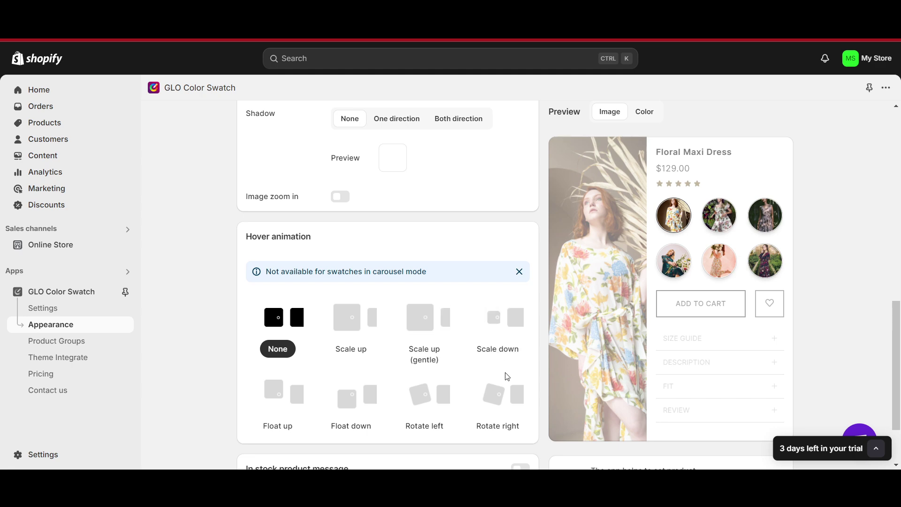
Step: Try the Rotate right, Rotate left and Float down hover animations, then settle on Float up
left_click(501, 403)
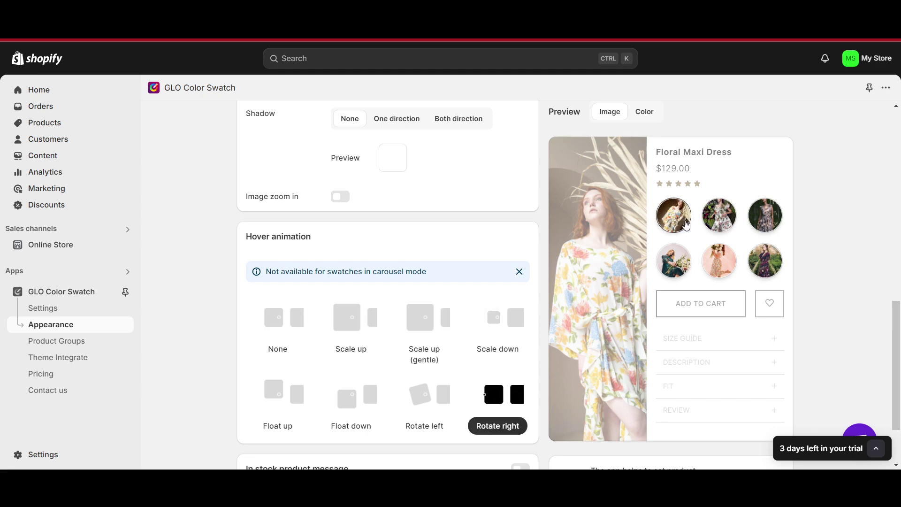
left_click(420, 399)
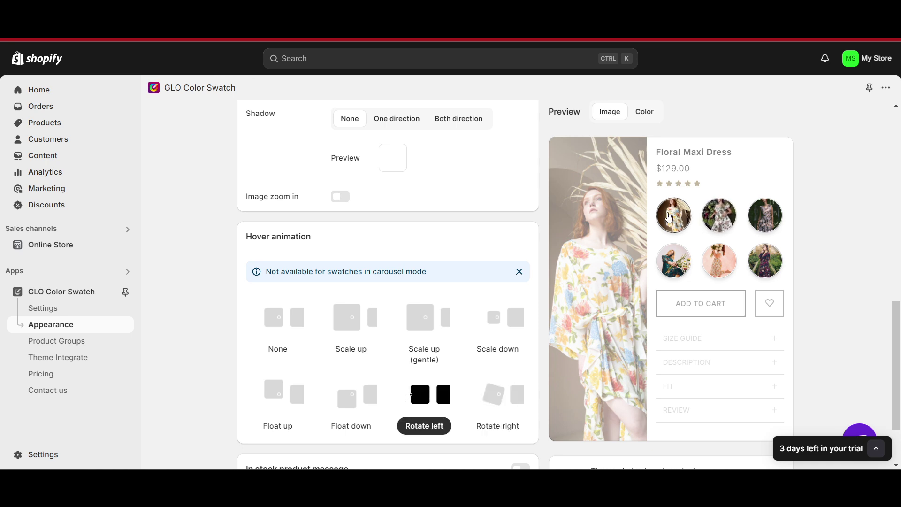
left_click(351, 425)
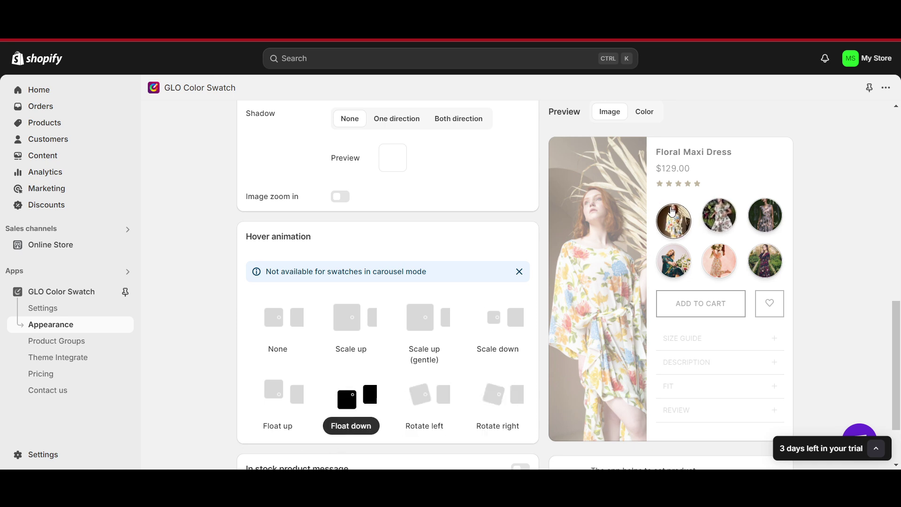
left_click(278, 425)
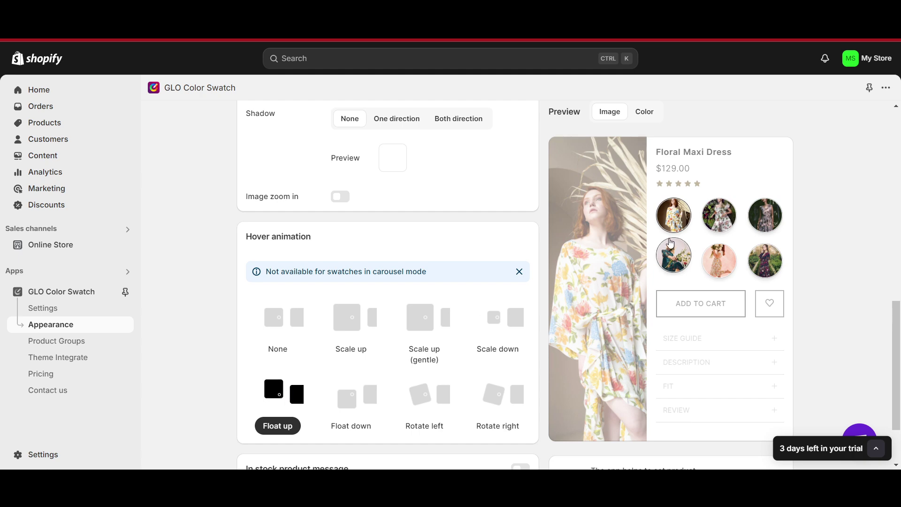
Step: Switch the swatch preview between solid colours and product photos, ending on colours
scroll(746, 371, "up", 8)
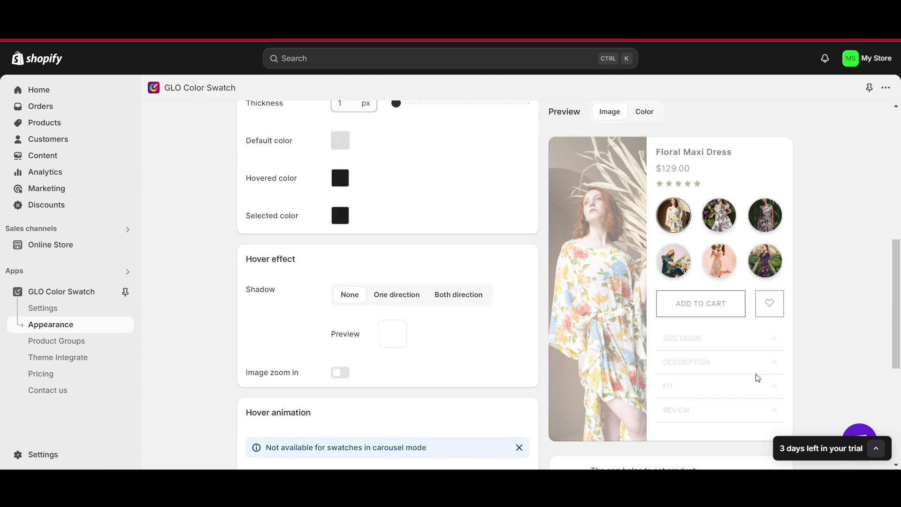
scroll(744, 356, "up", 4)
left_click(643, 199)
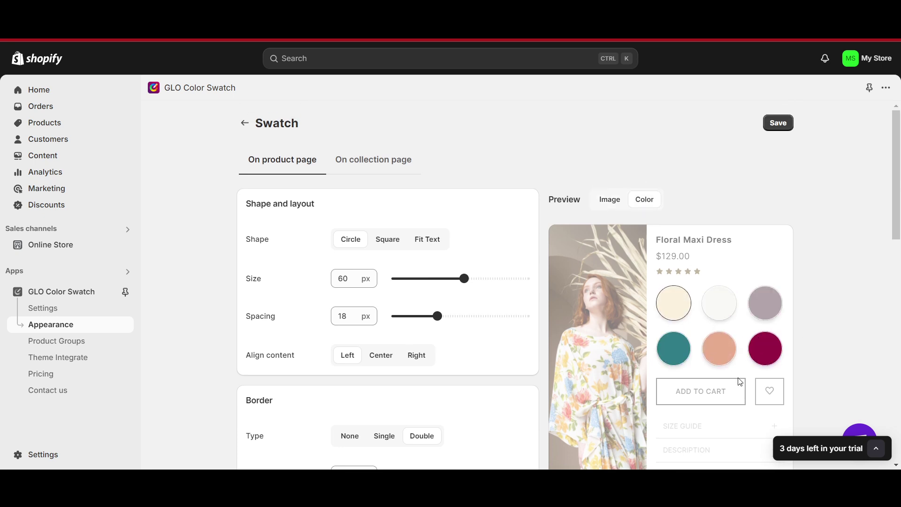
left_click(610, 201)
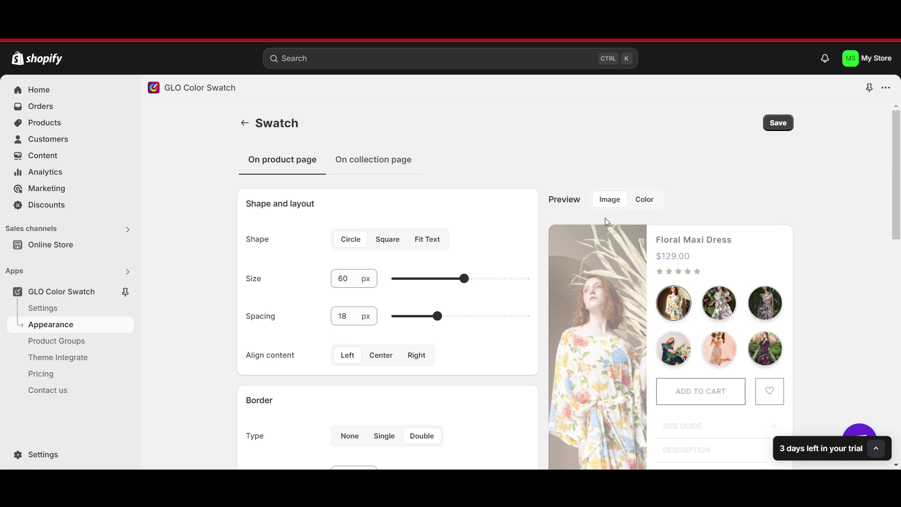
left_click(641, 204)
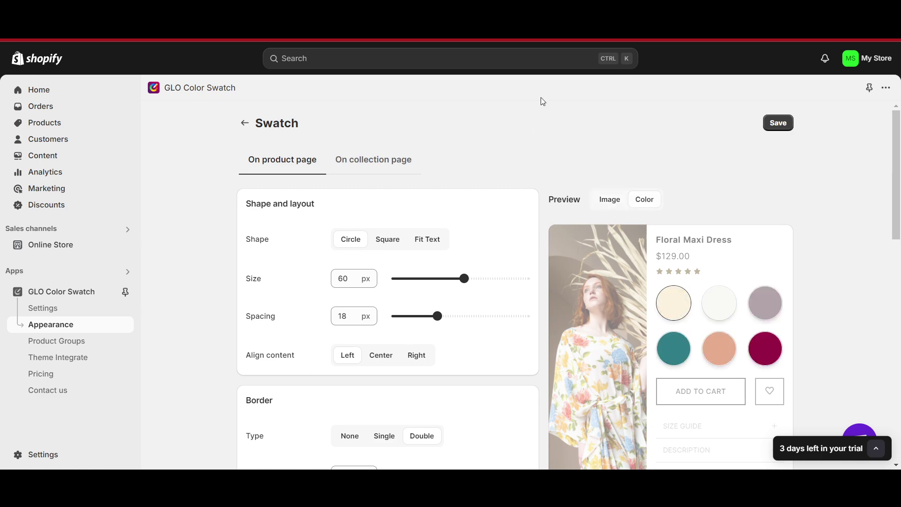
Step: Check the collection-page swatch settings, return to On product page, and save
left_click(373, 160)
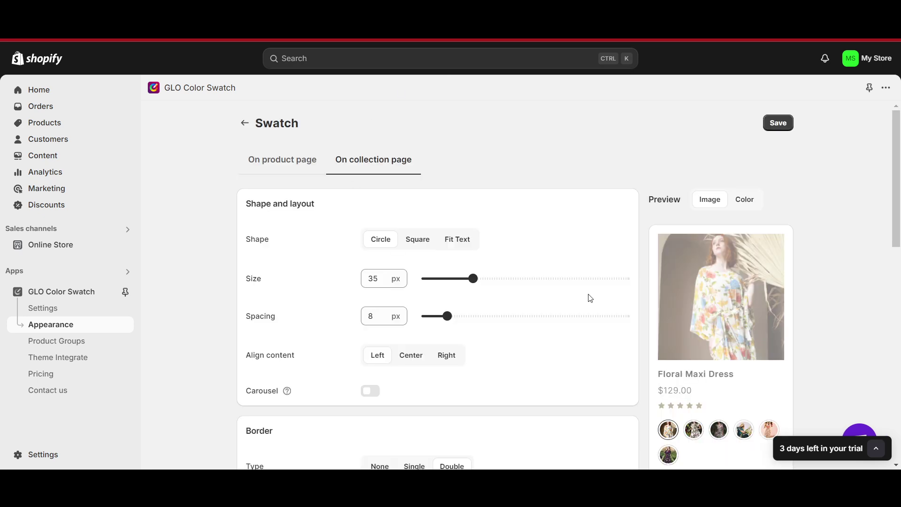
scroll(643, 402, "down", 2)
scroll(643, 402, "up", 2)
left_click(291, 164)
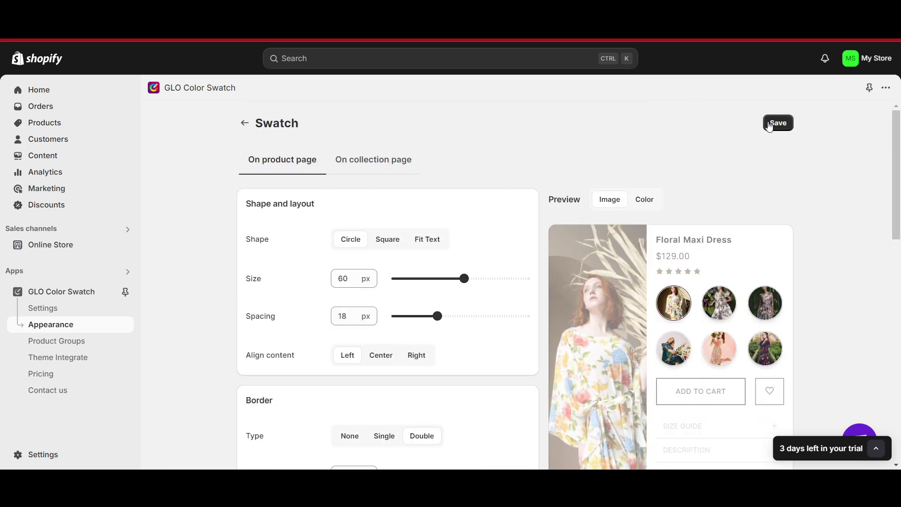
left_click(779, 123)
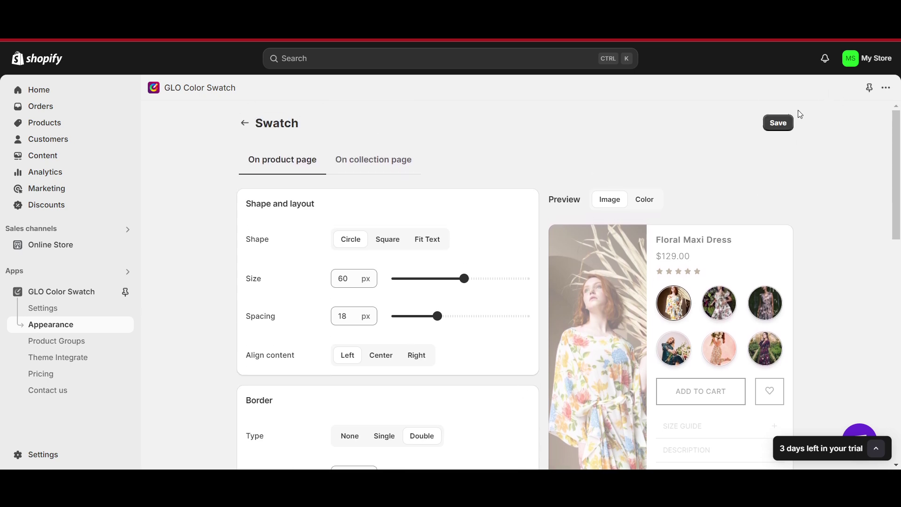
left_click(792, 123)
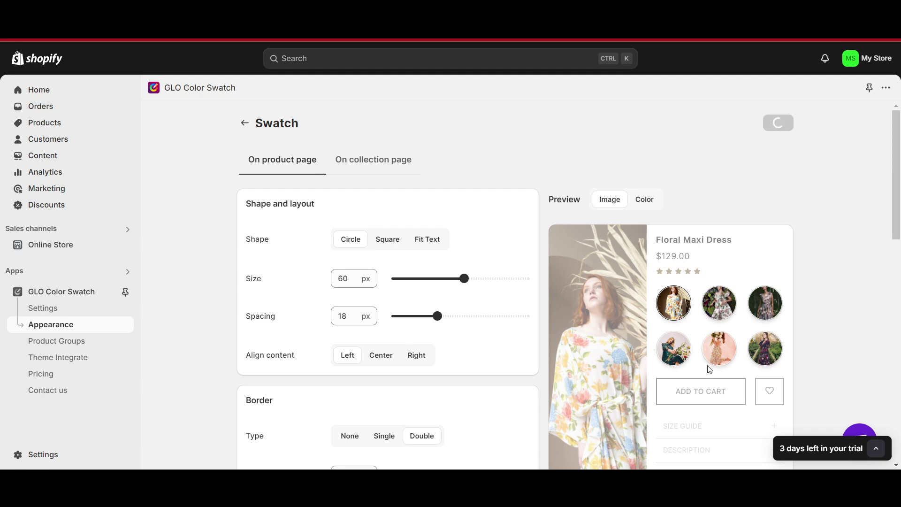